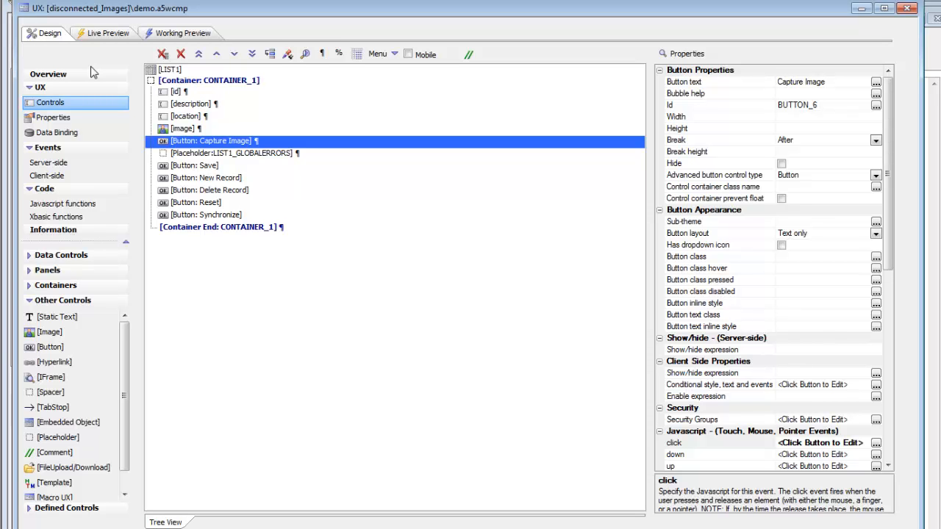
- Run the working preview and view the detail pages of the Headset and Mouse records, returning to the list after each
click(176, 33)
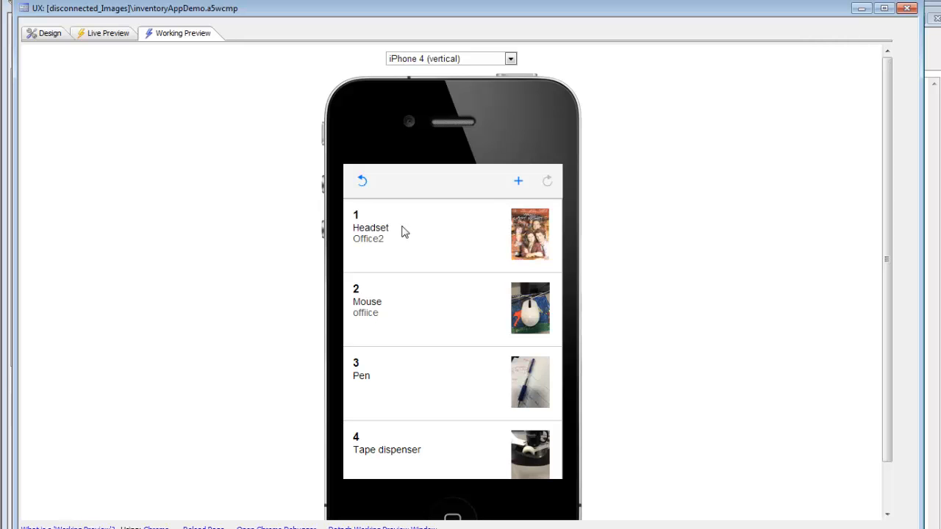
click(430, 255)
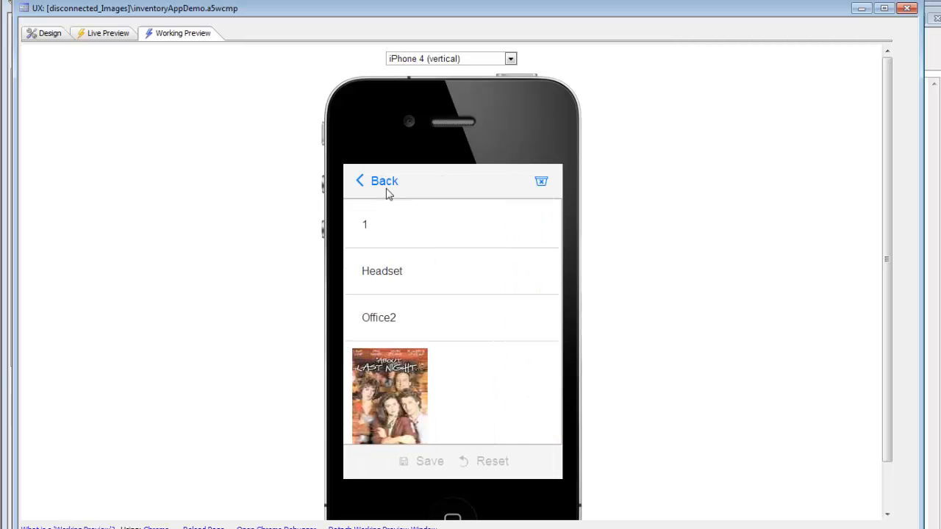
click(387, 190)
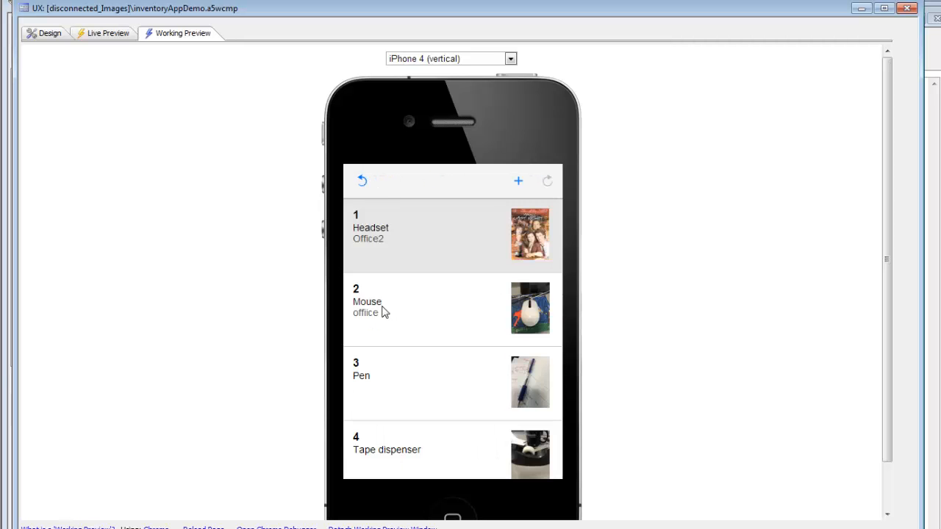
click(386, 312)
click(381, 182)
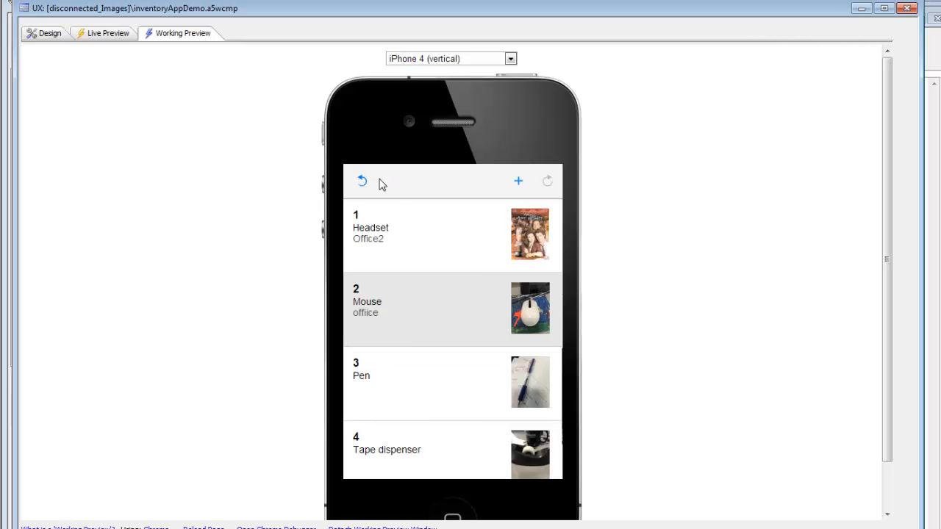
- Switch the preview device to Galaxy S5 (horizontal) and view the Mouse record's image in the detail pane
click(437, 60)
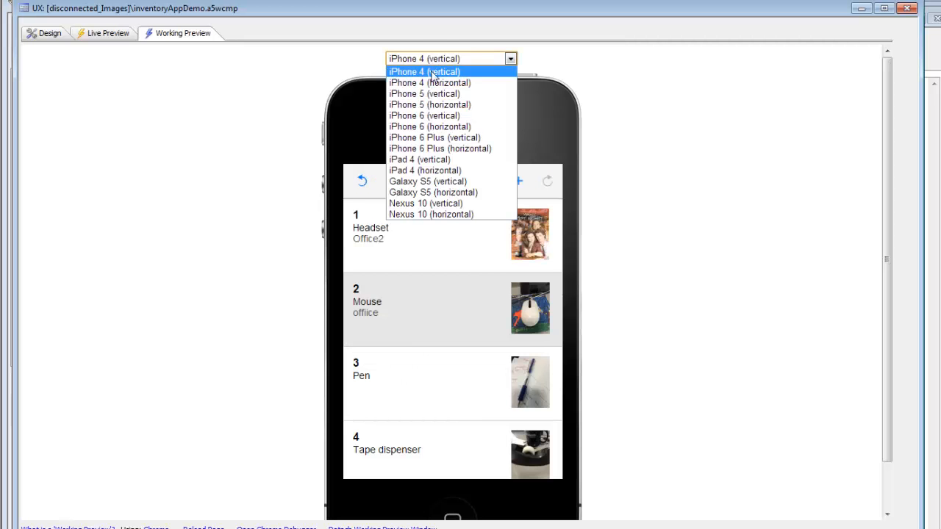
click(442, 193)
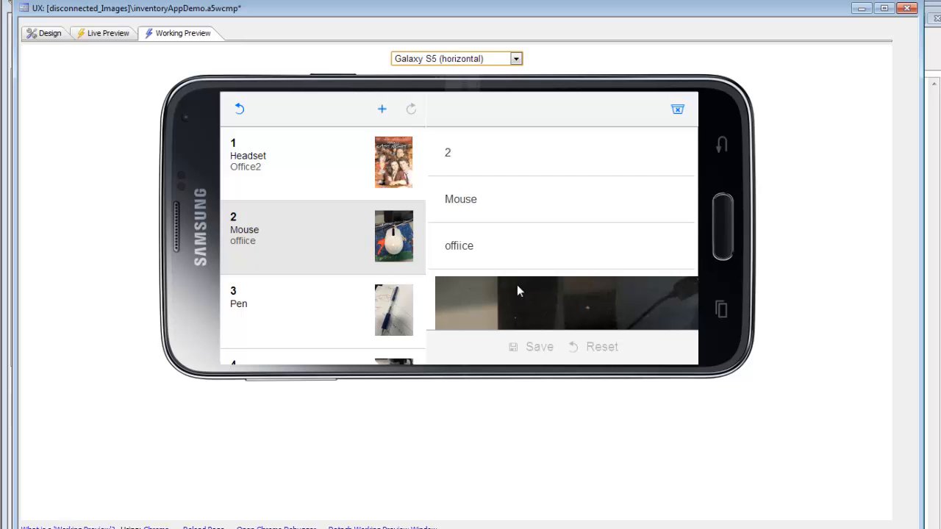
drag(517, 286, 489, 150)
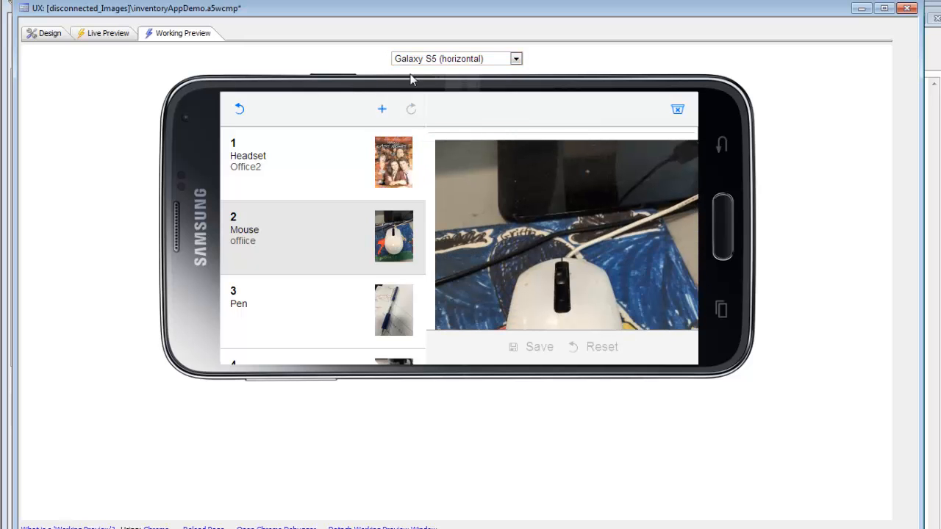
click(436, 62)
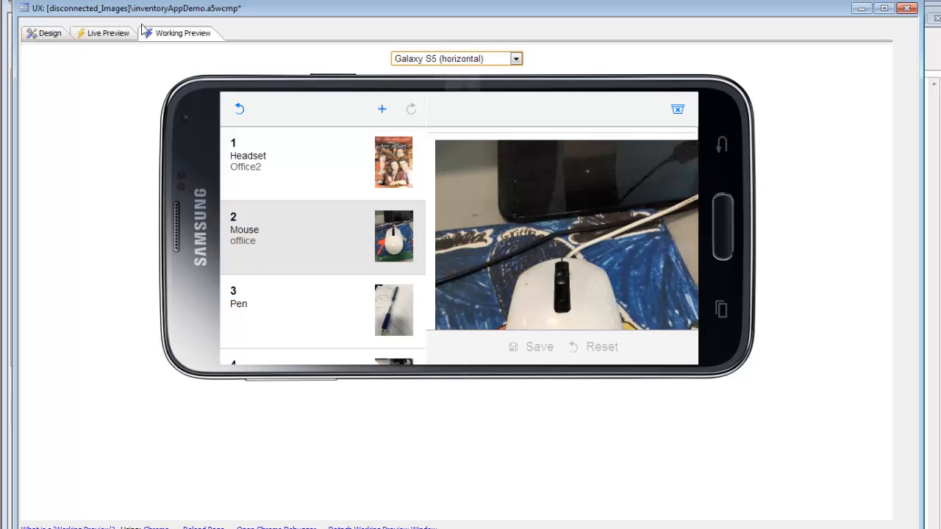
- Return to the inventoryAppDemo design and inspect the PANEL_APP layout and the contents of its nested PANEL_LIST layout
click(47, 34)
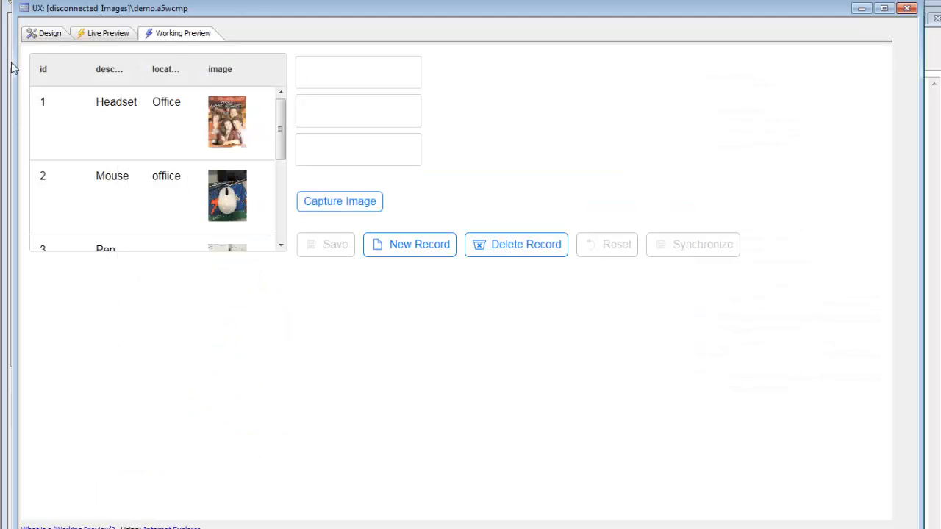
click(37, 36)
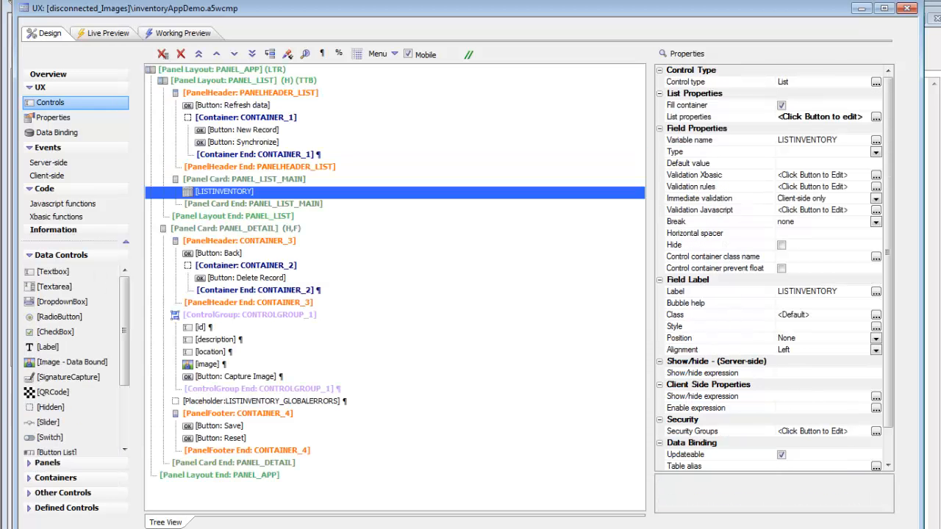
click(197, 56)
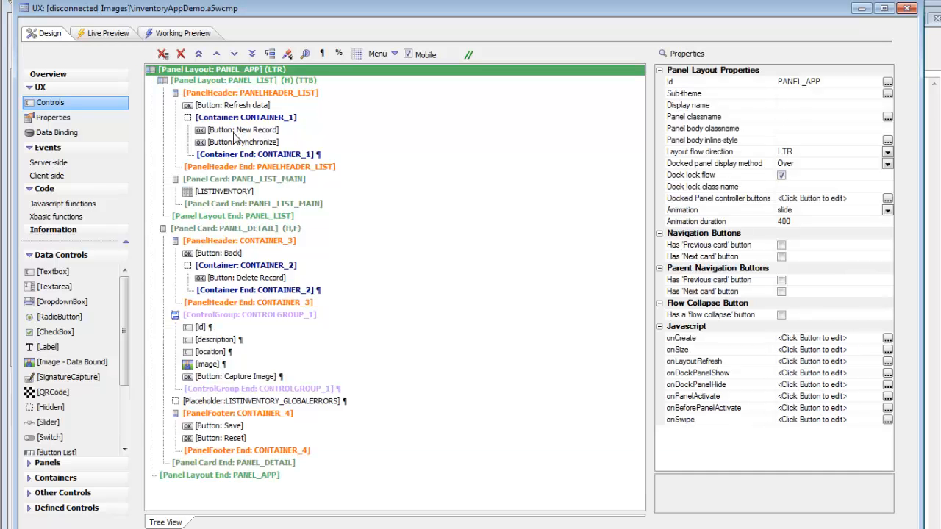
click(215, 82)
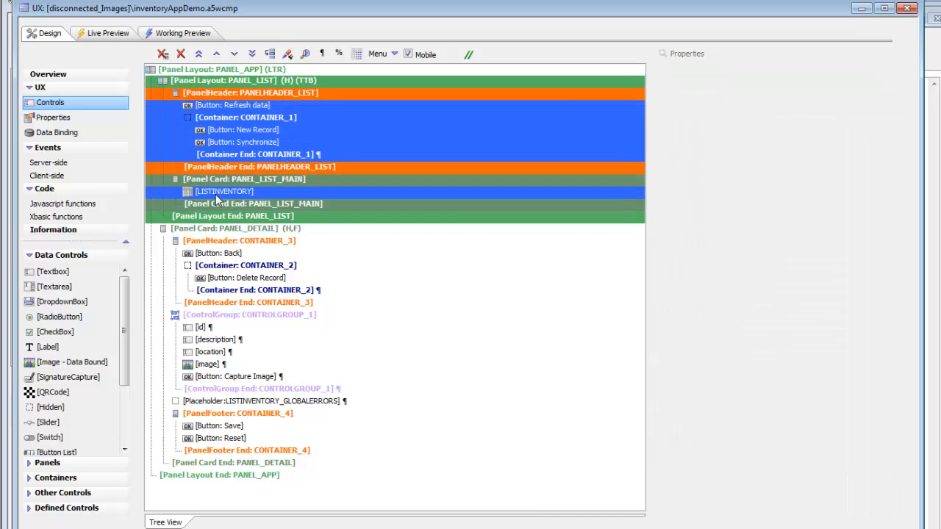
- Inspect the PANEL_DETAIL panel card's contents, its CONTAINER_3 header and the card's own properties
click(219, 231)
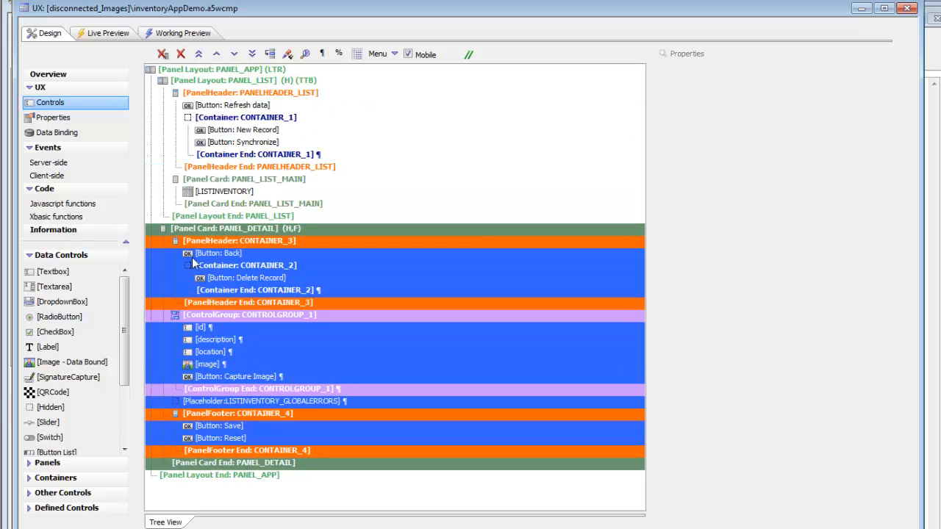
click(198, 240)
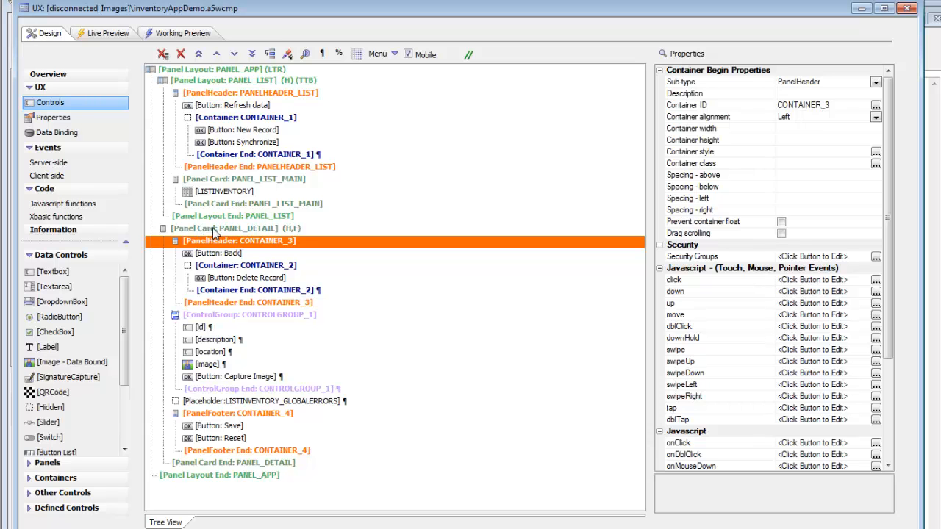
click(214, 229)
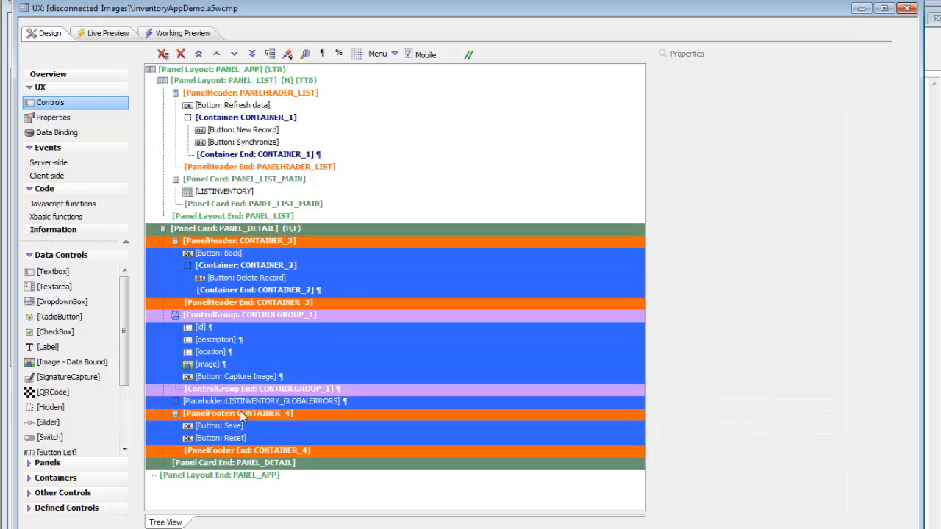
click(231, 231)
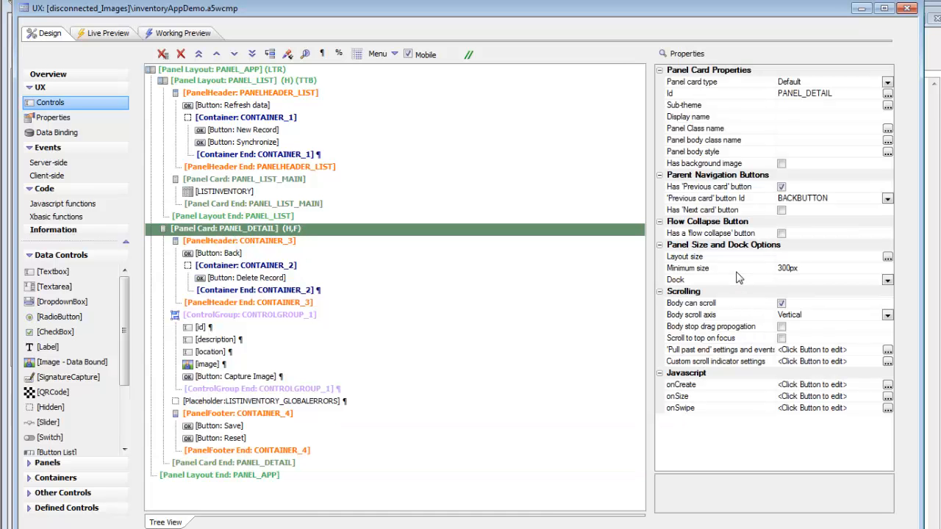
- Inspect the PANEL_LIST panel layout's properties and the full block of controls it encloses
click(226, 82)
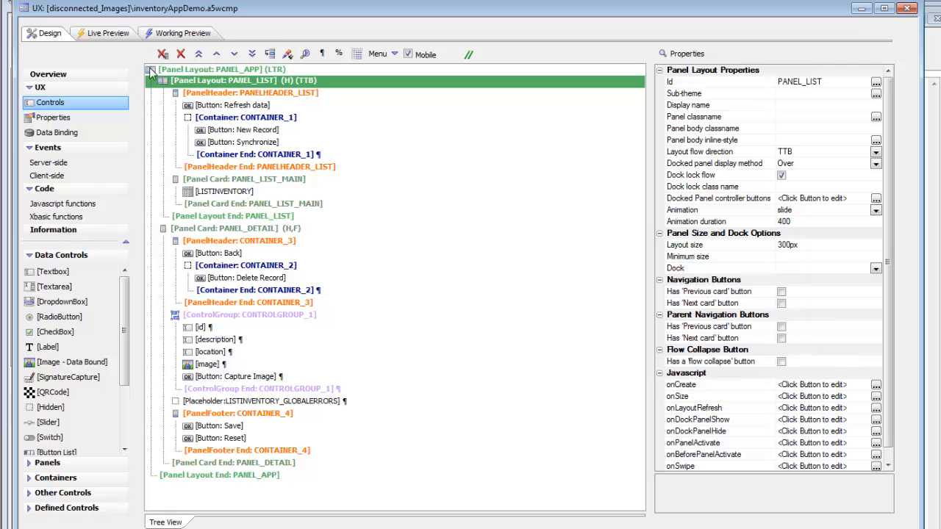
drag(222, 85, 238, 216)
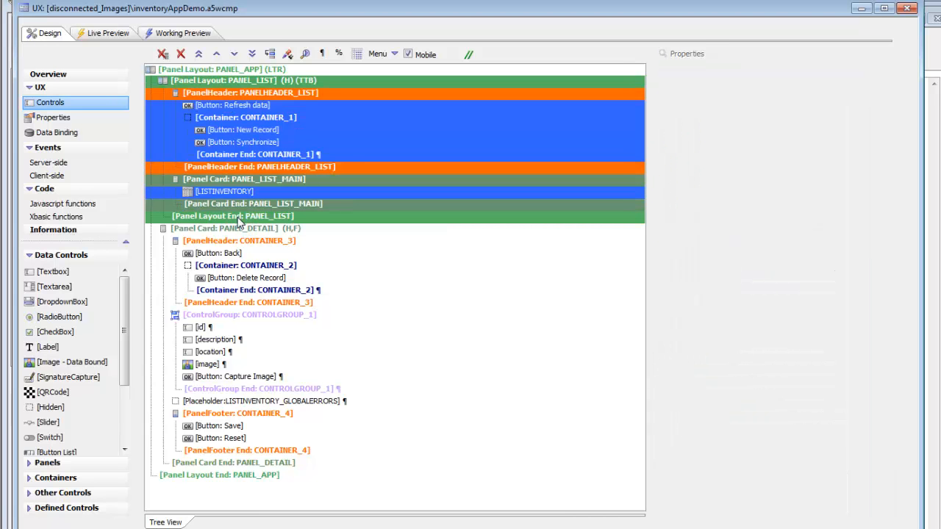
click(220, 81)
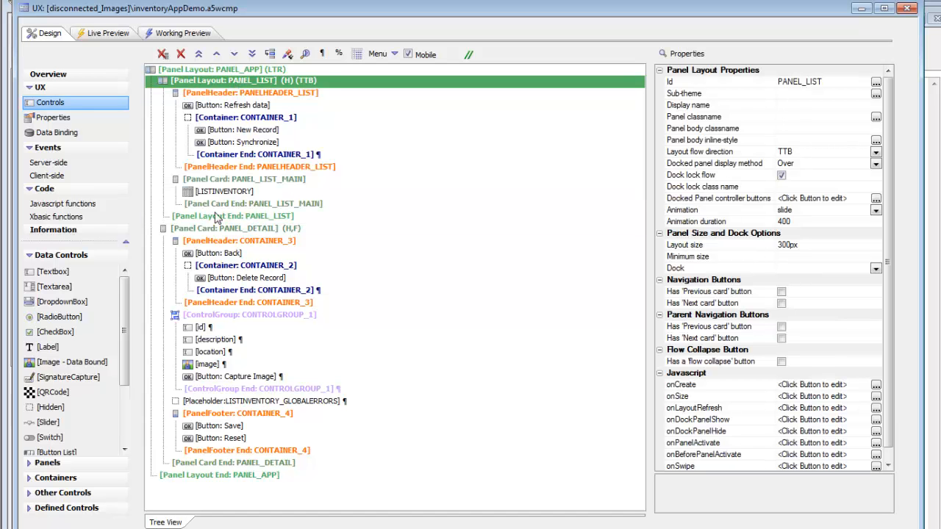
- Review the onClick event code of the LISTINVENTORY list in the List Builder, closing both dialogs when finished
click(222, 191)
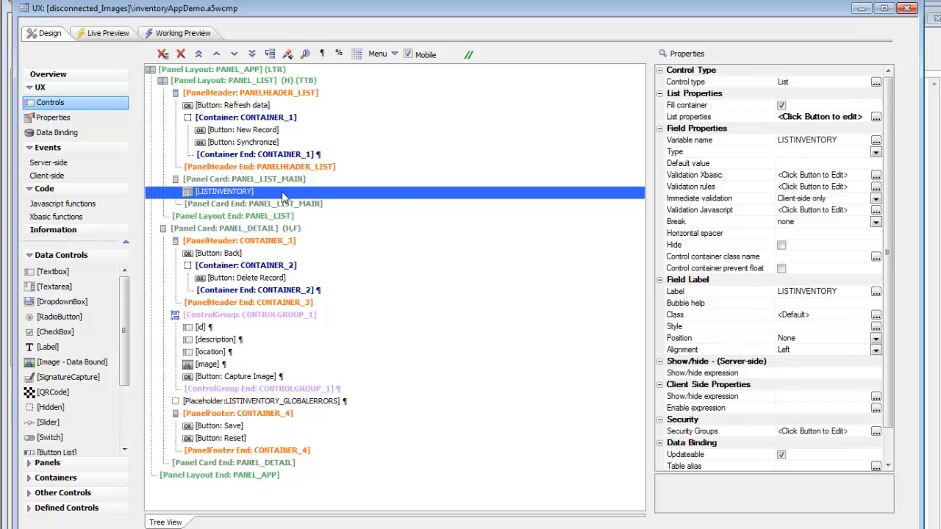
click(711, 119)
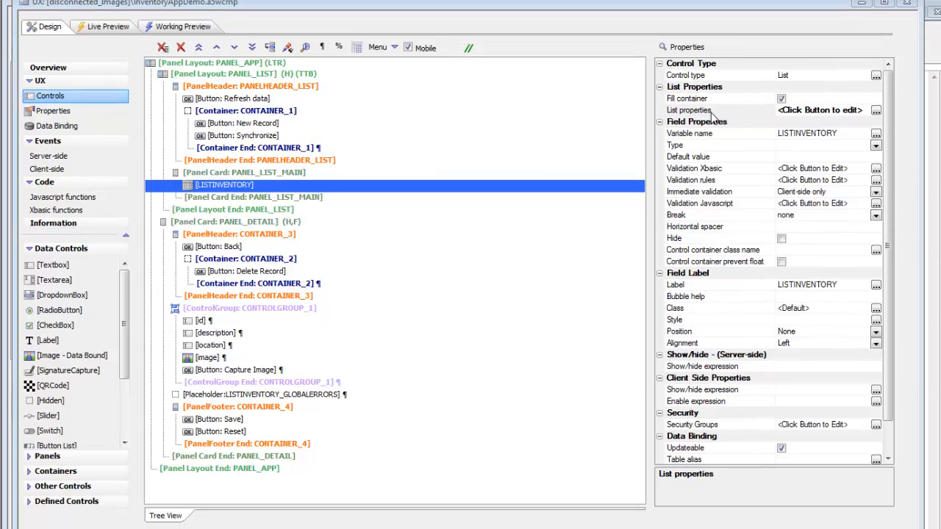
click(876, 117)
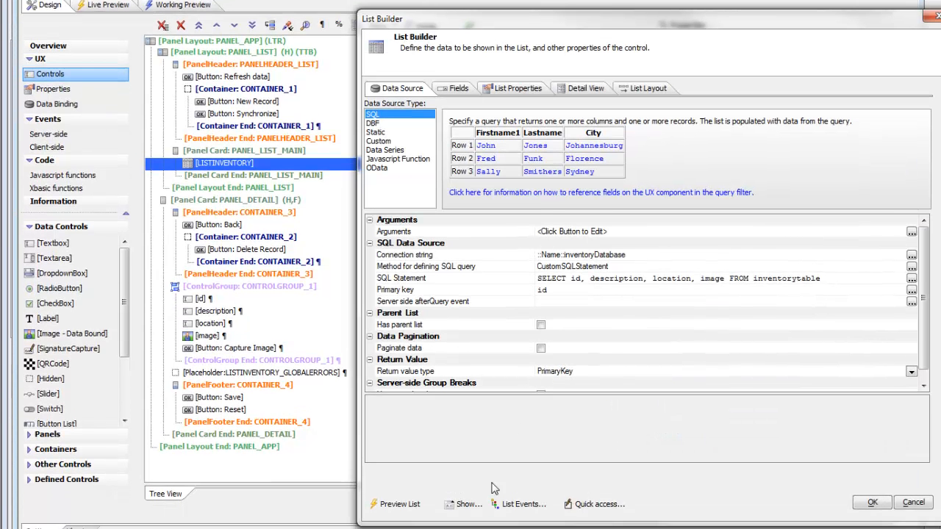
click(514, 504)
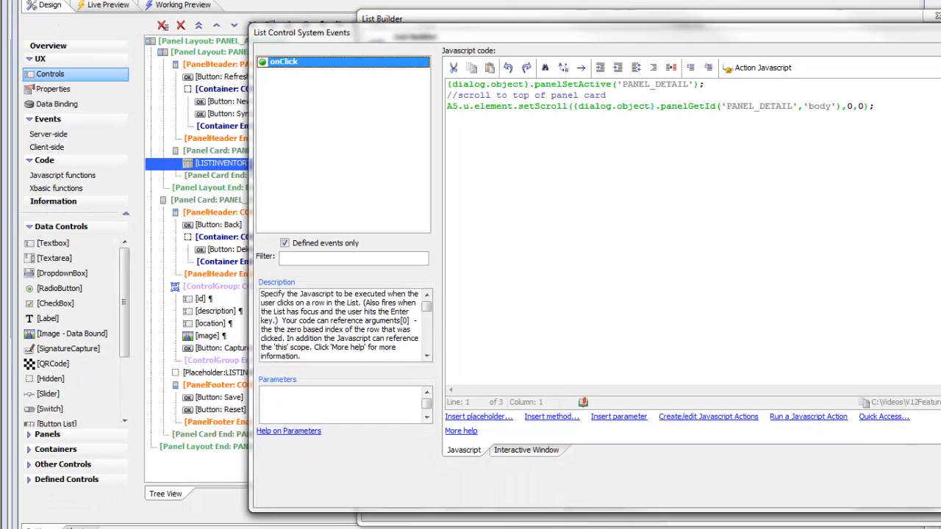
click(940, 493)
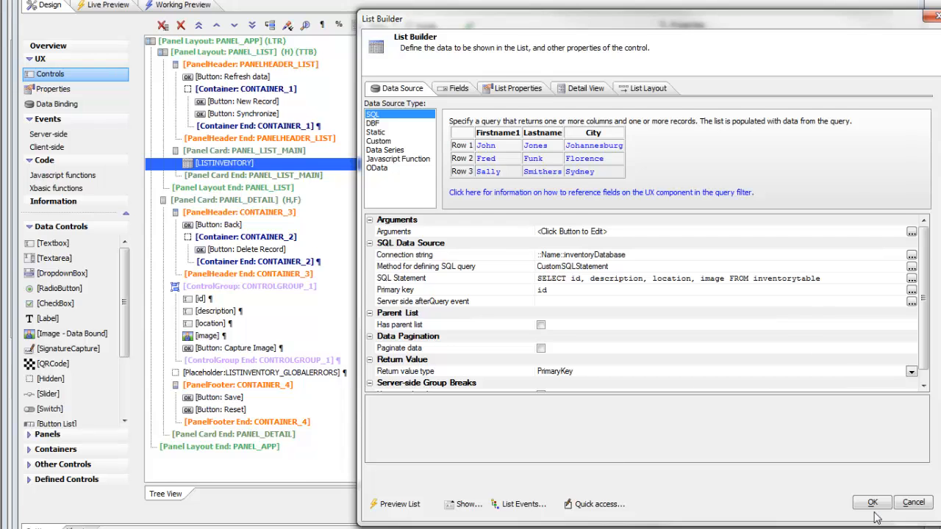
click(873, 506)
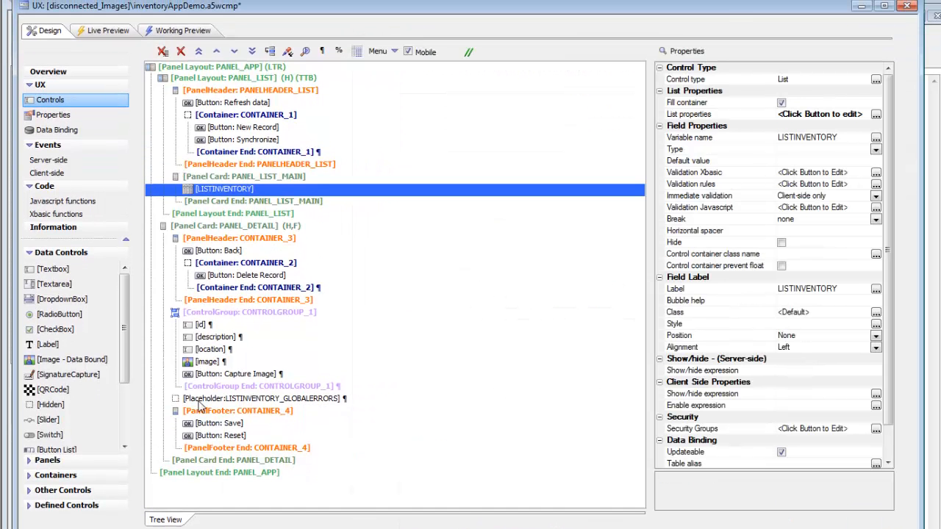
- Compare the demo component's Save to Synchronize buttons with inventoryAppDemo's list header controls and the Back button in PANEL_DETAIL
click(250, 90)
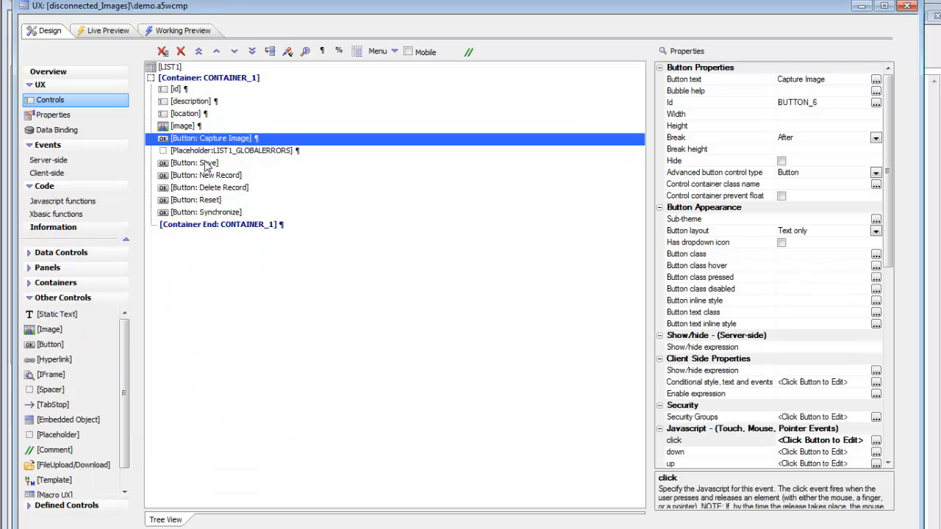
drag(207, 163, 208, 214)
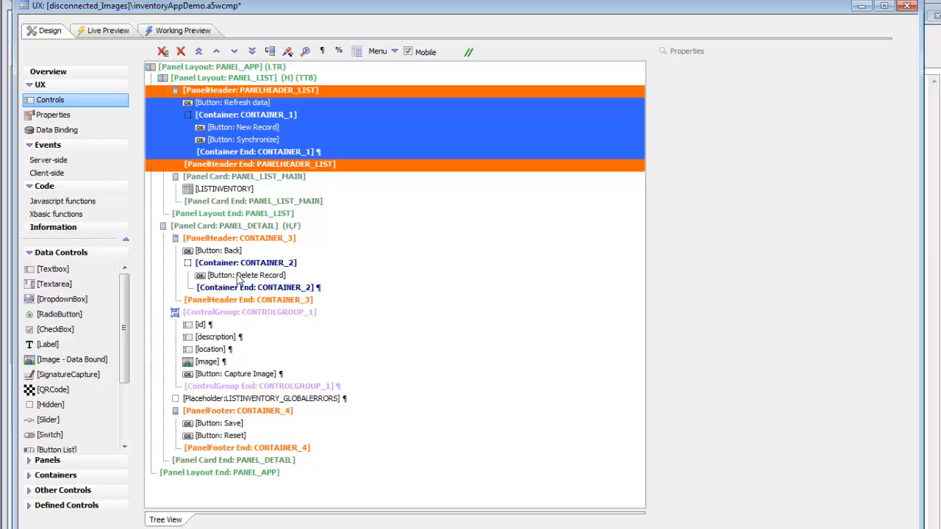
click(231, 255)
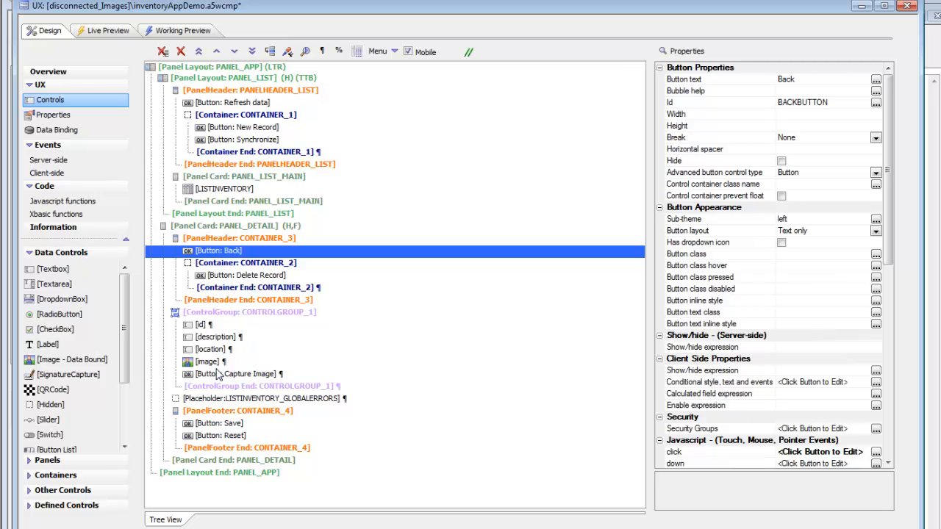
- Examine the CSS icon assigned as the image of the New Record button in the list header
click(252, 129)
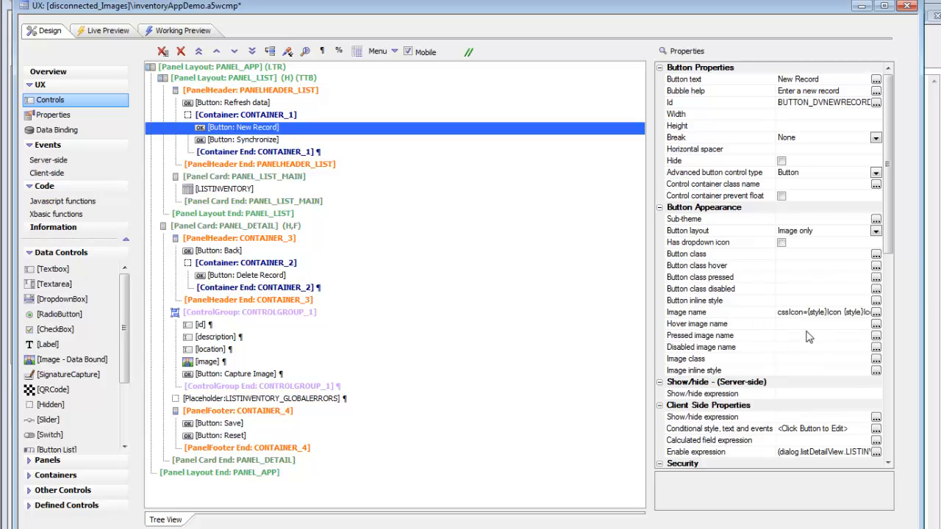
click(876, 313)
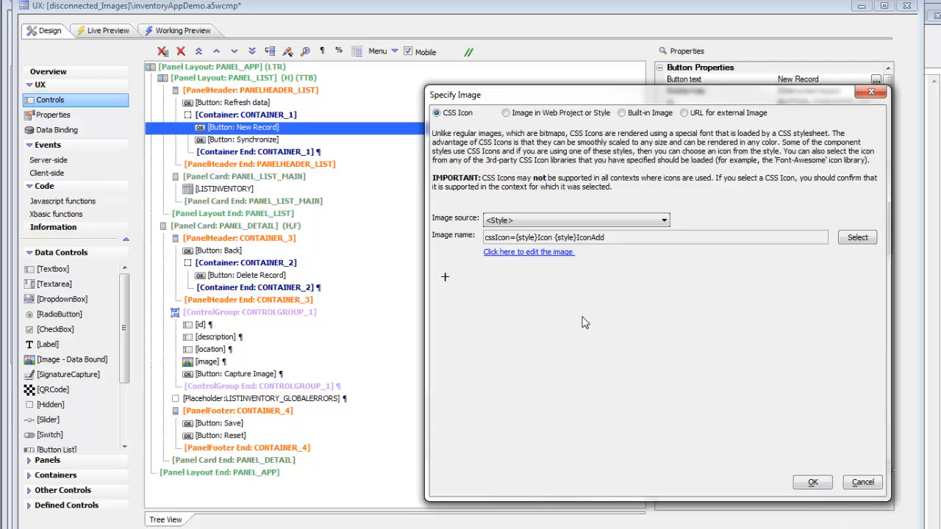
click(810, 483)
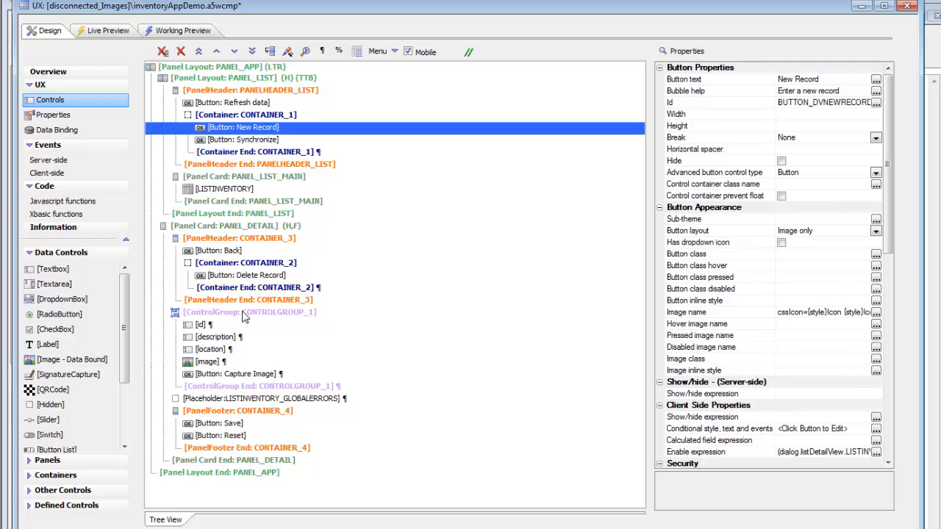
- Examine CONTROLGROUP_1 and its enclosed controls from id to Capture Image, comparing them with the detail form in the working preview
click(245, 315)
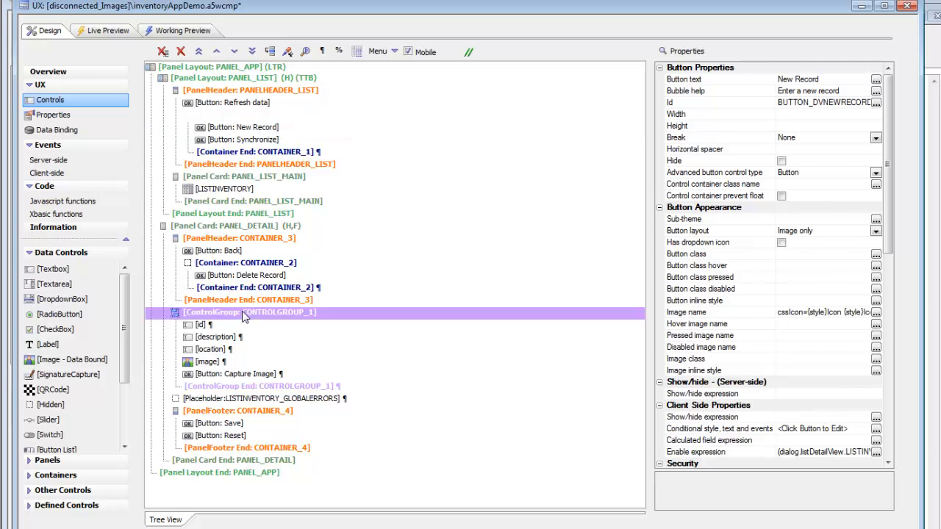
drag(250, 331, 268, 393)
click(183, 30)
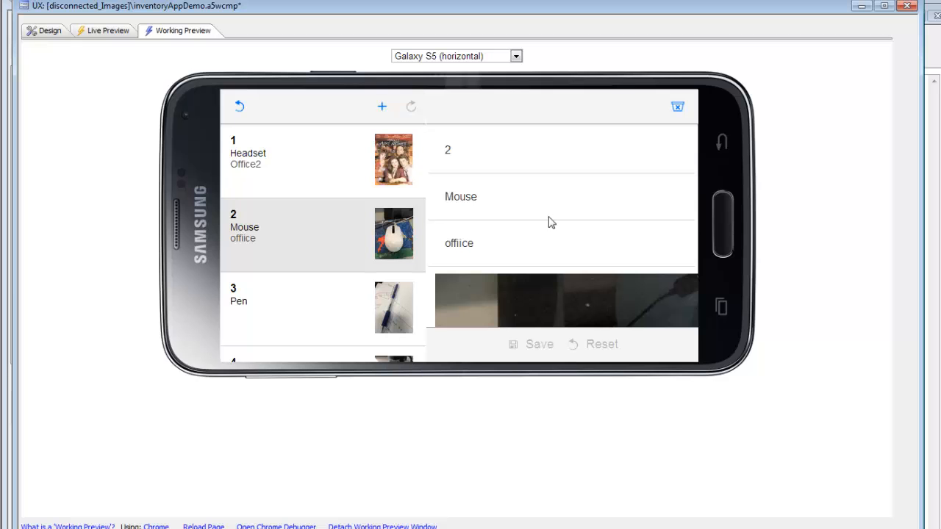
click(43, 31)
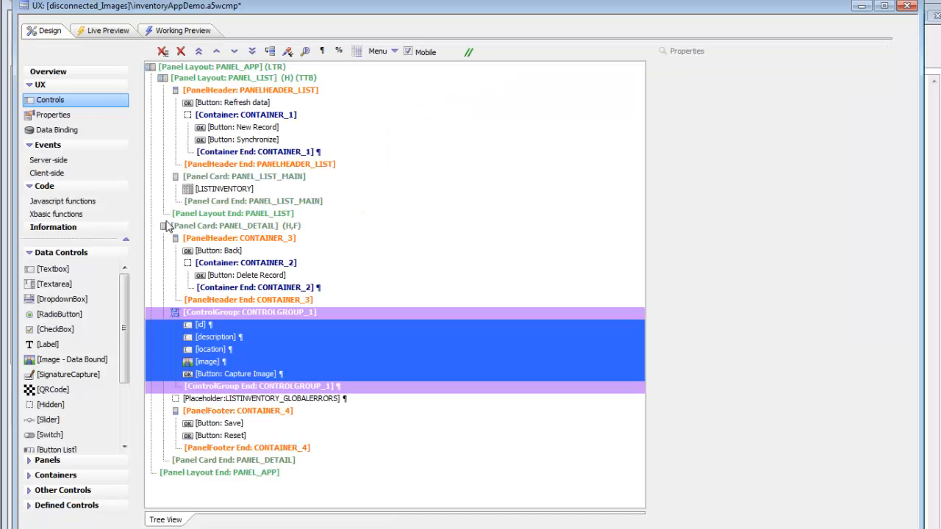
click(225, 316)
drag(214, 325, 229, 376)
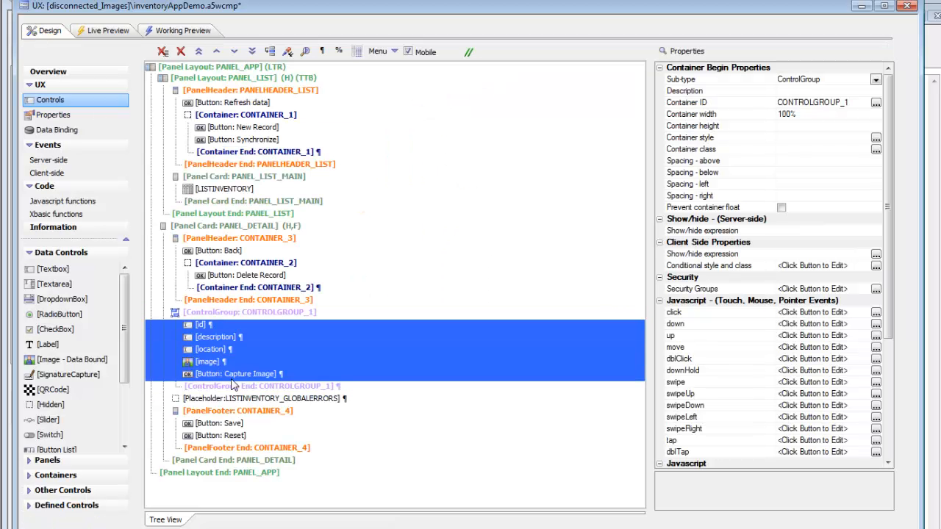
- Examine the width of the id textbox in CONTROLGROUP_1 and the container alignment of the PanelFooter CONTAINER_4
click(241, 312)
click(230, 326)
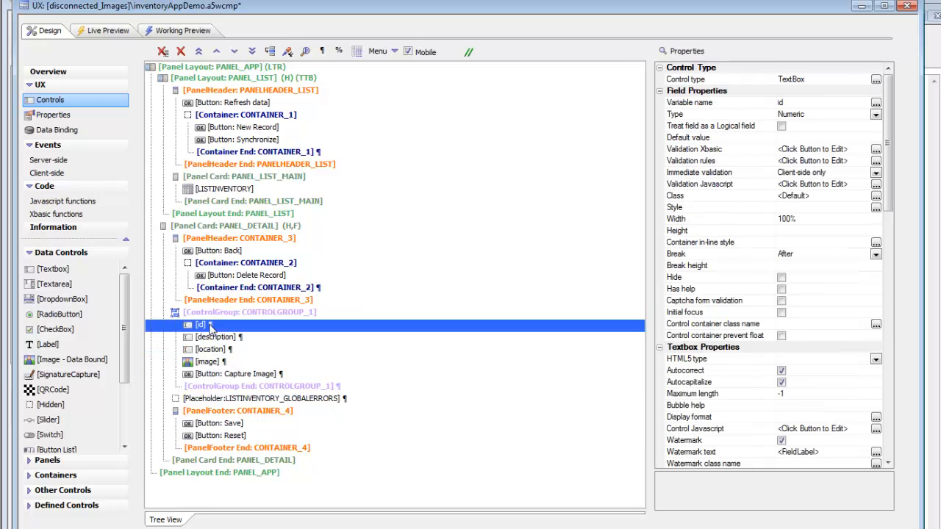
click(733, 222)
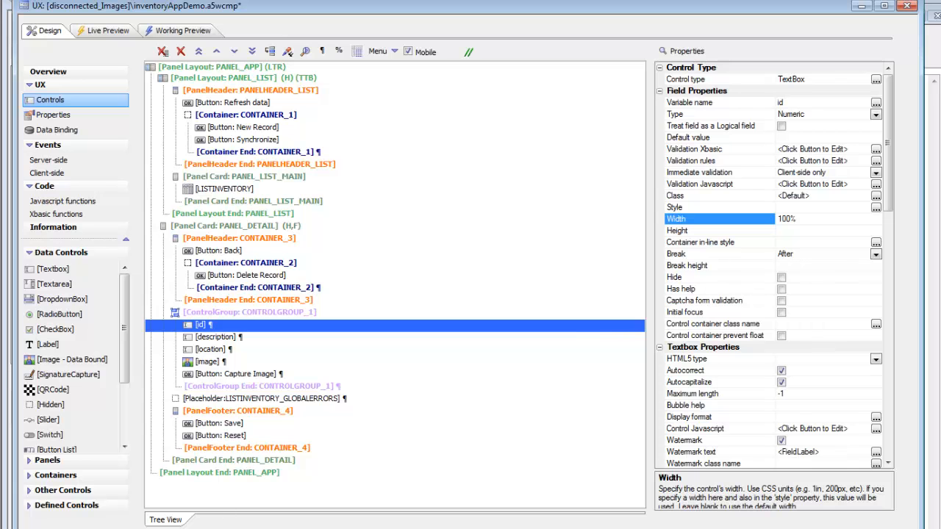
click(256, 413)
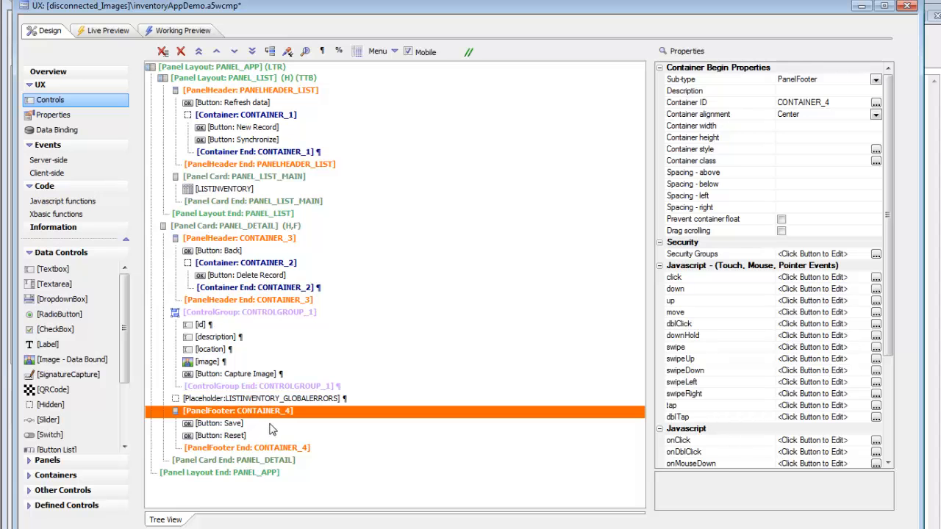
click(748, 116)
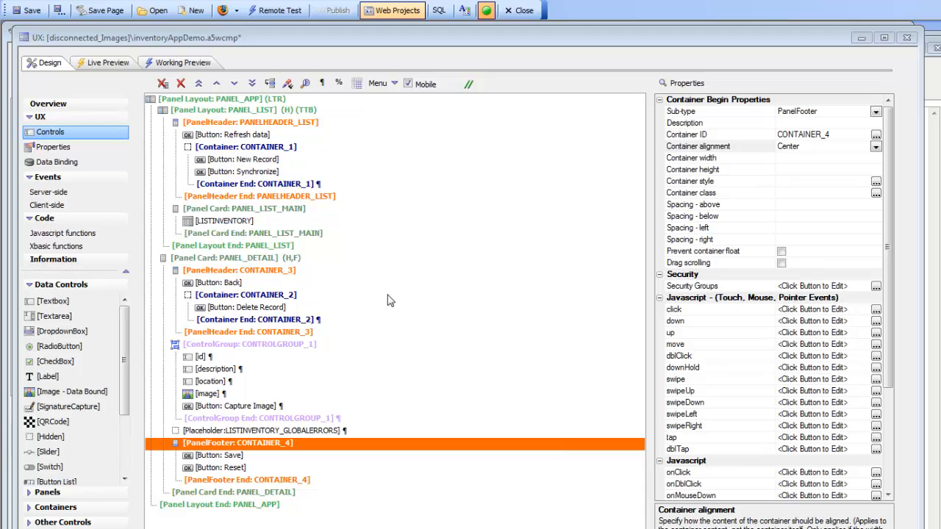
- Set the working preview's device to iPhone 4 (vertical), and test opening the Headset record and going back to the list
click(197, 66)
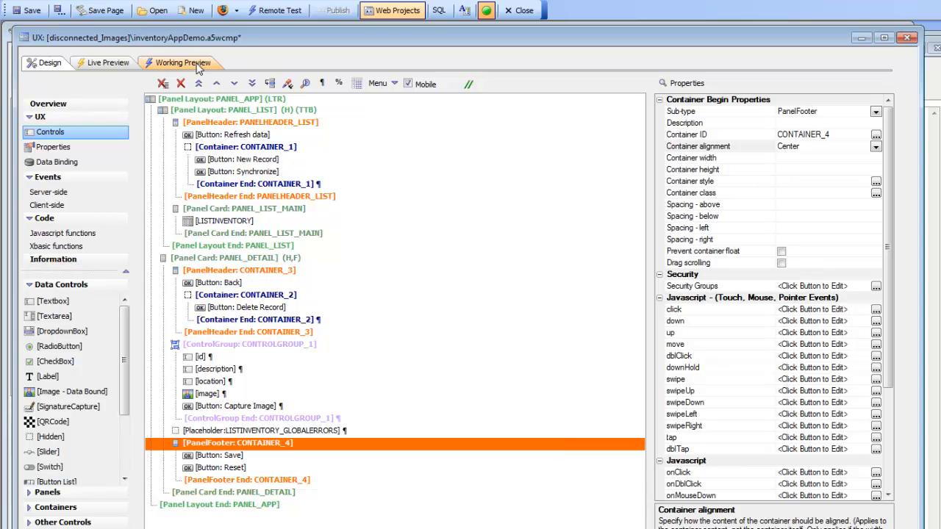
click(197, 65)
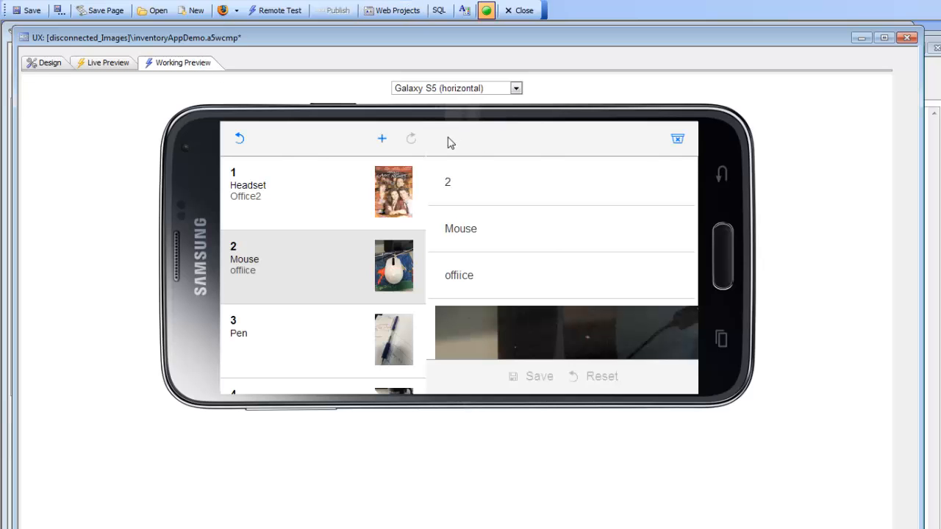
click(463, 90)
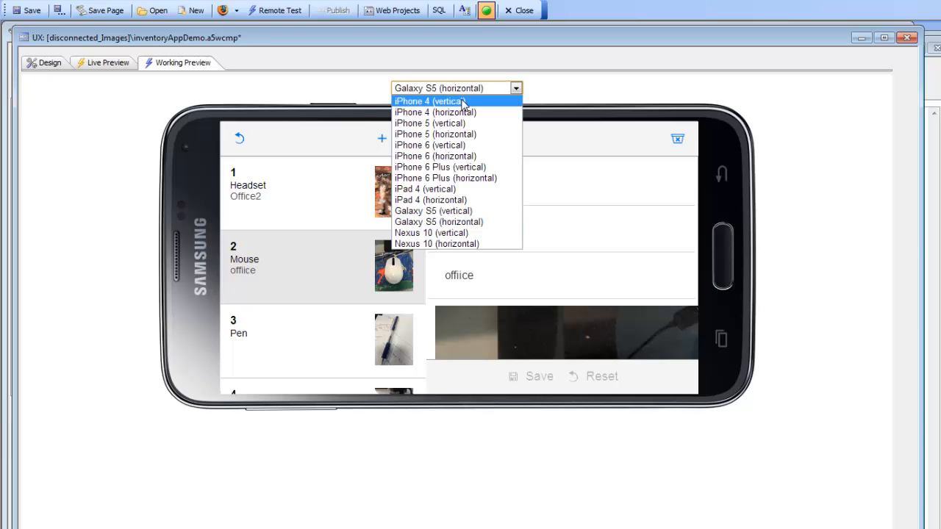
click(456, 98)
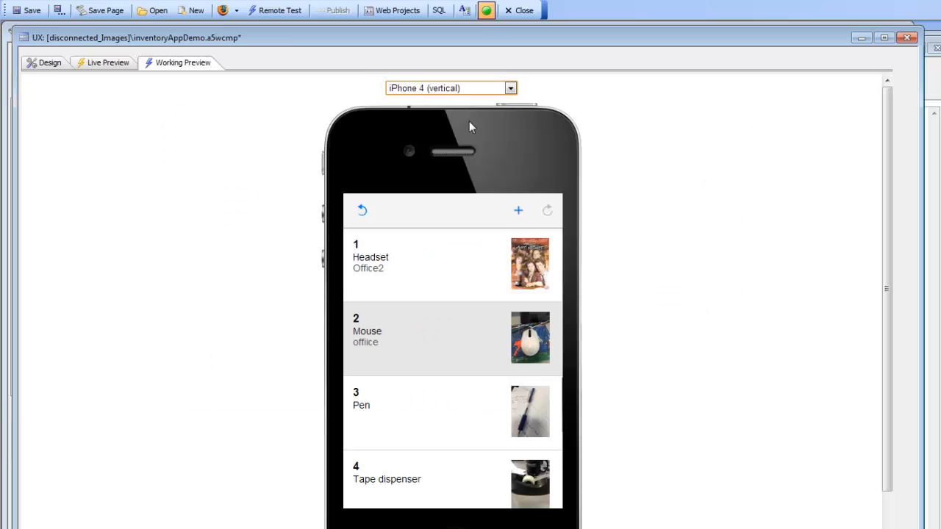
click(403, 274)
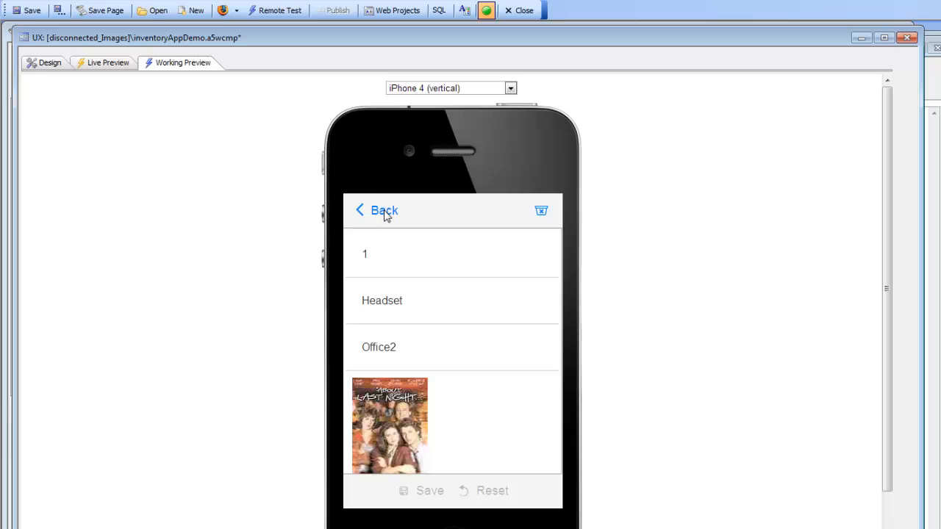
click(386, 213)
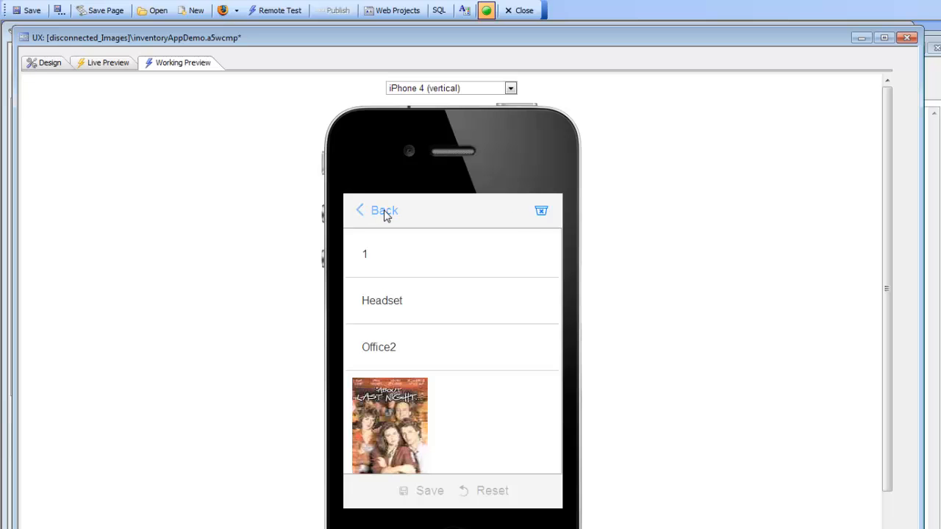
- Compare the Back button's properties in the design with the parent navigation button settings of the PANEL_DETAIL card
click(45, 65)
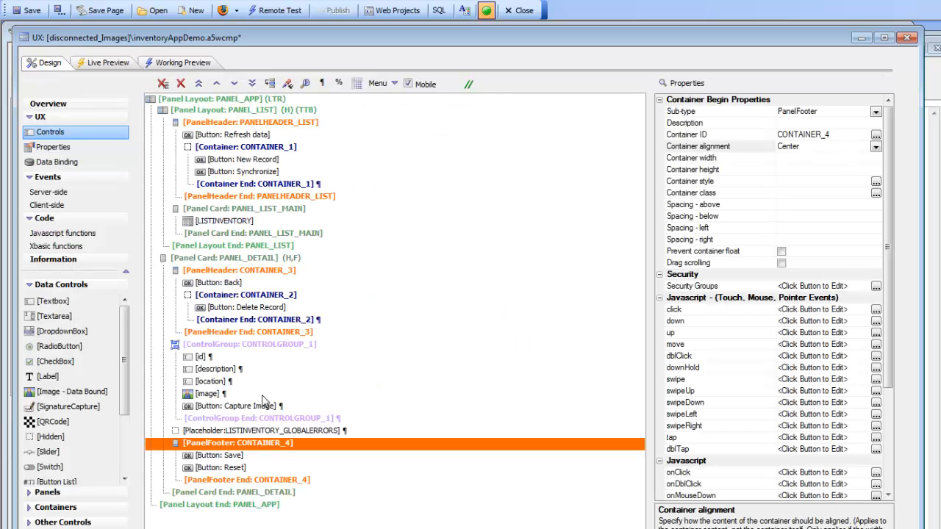
click(225, 284)
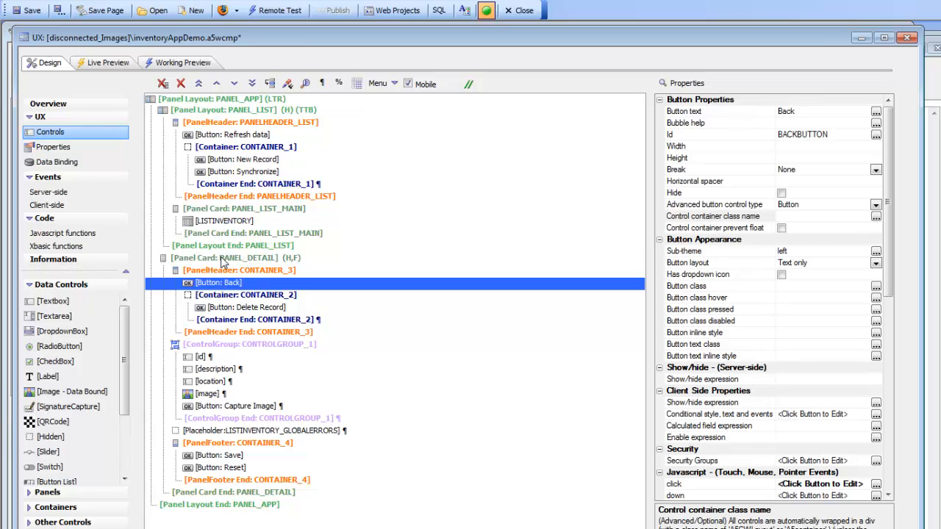
click(231, 259)
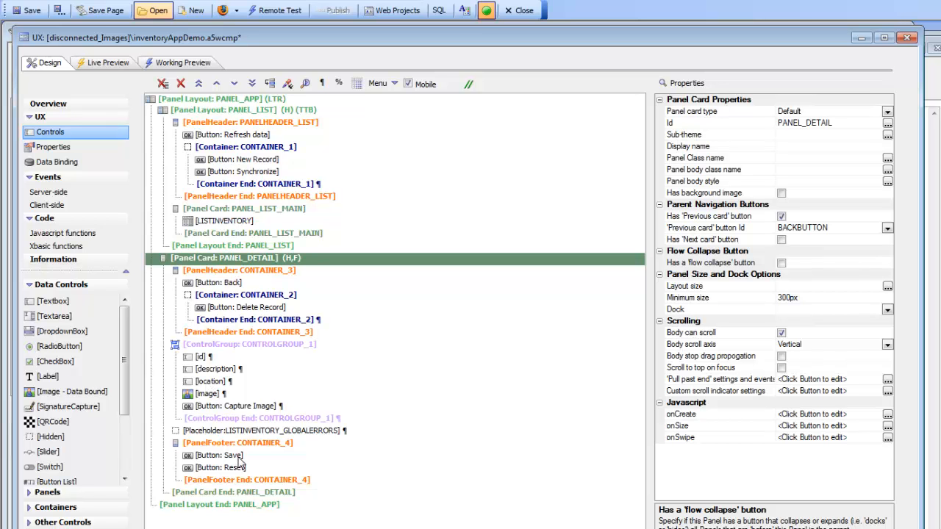
- In the working preview, change the Headset record's location to Office5, save the record and synchronize the list
click(180, 62)
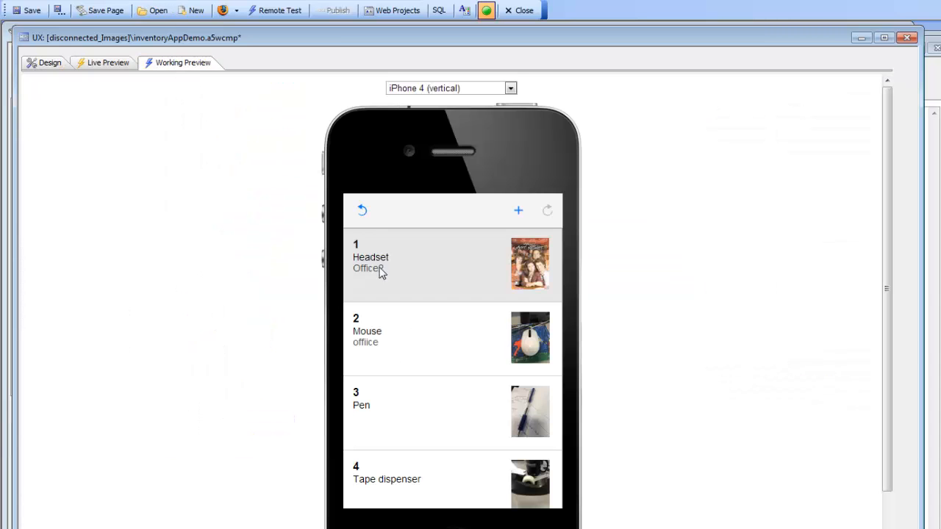
click(385, 273)
click(409, 348)
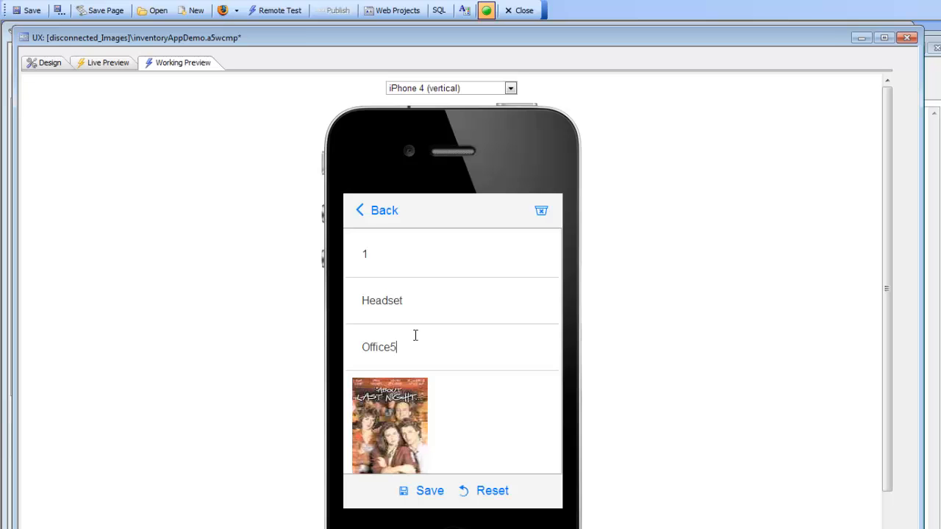
text(5)
click(428, 496)
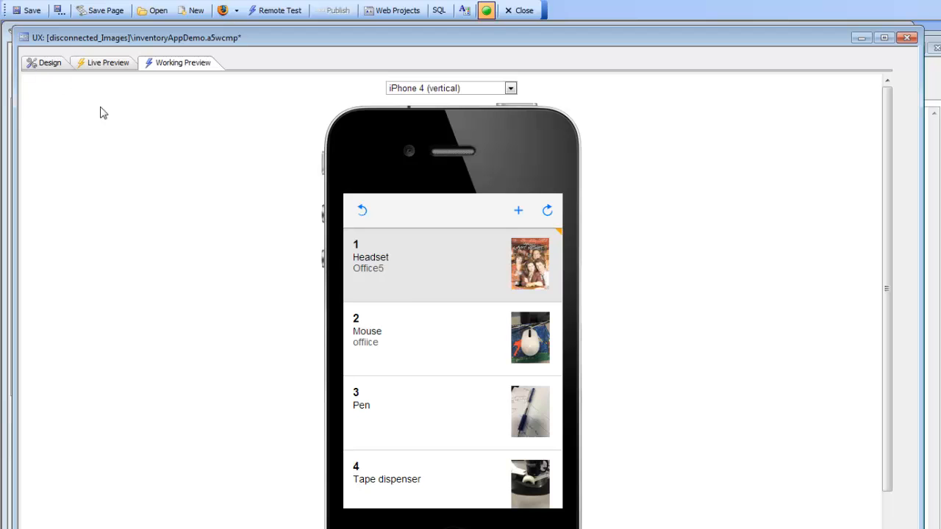
click(548, 212)
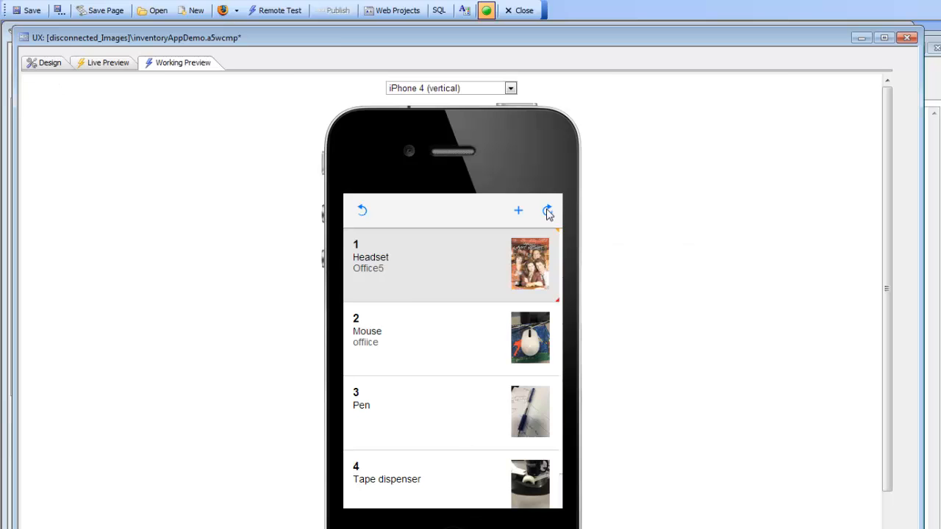
- Open the List Builder for LISTINVENTORY from the design and check its list events, closing the events dialog when finished
click(47, 63)
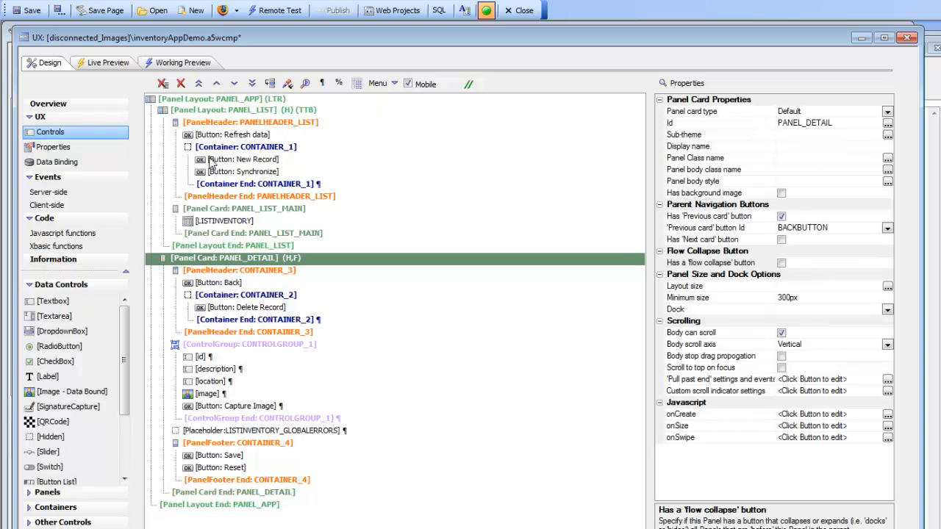
click(237, 222)
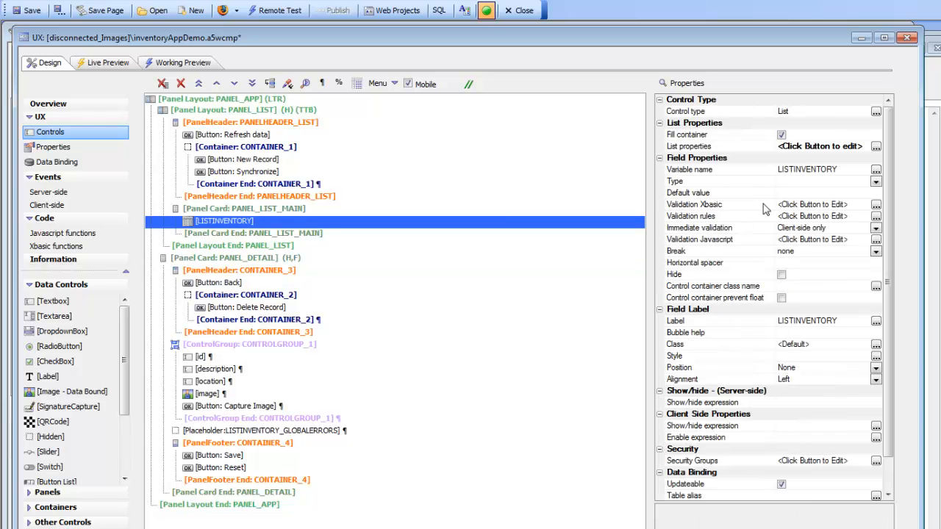
click(721, 148)
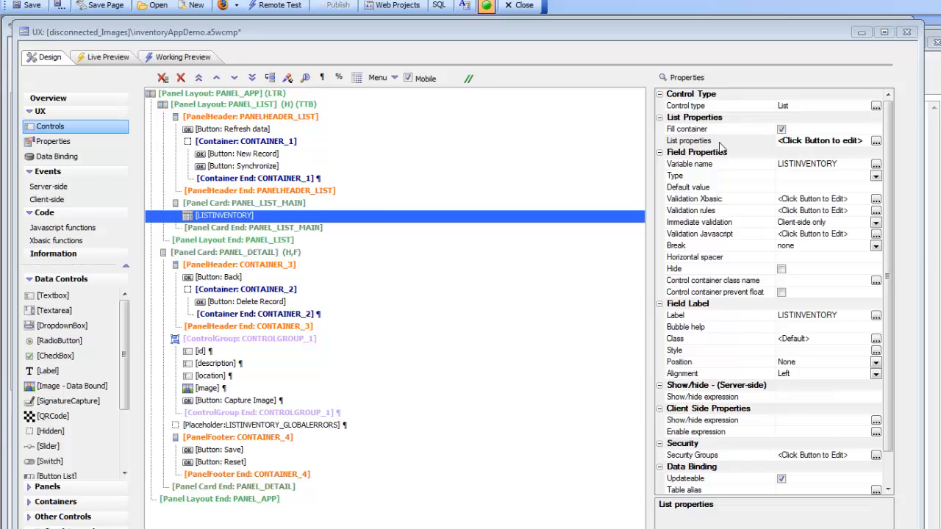
click(876, 147)
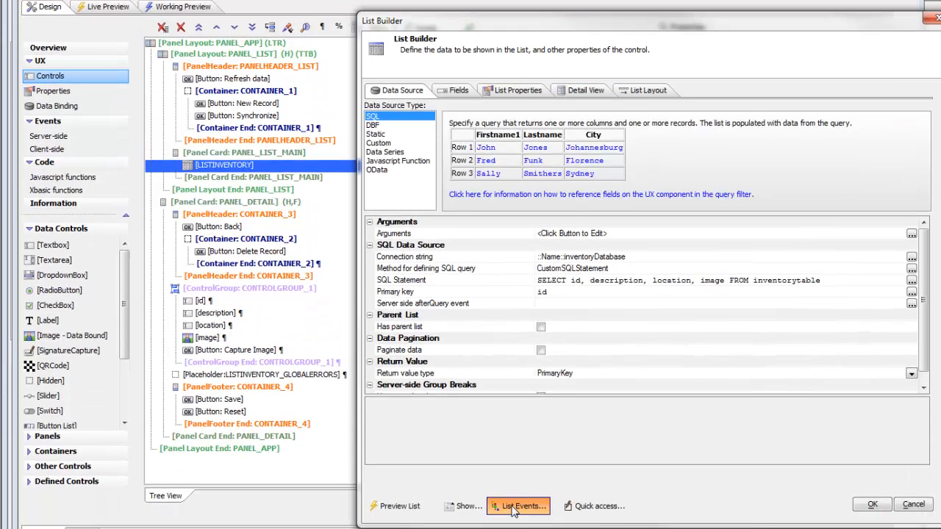
click(519, 507)
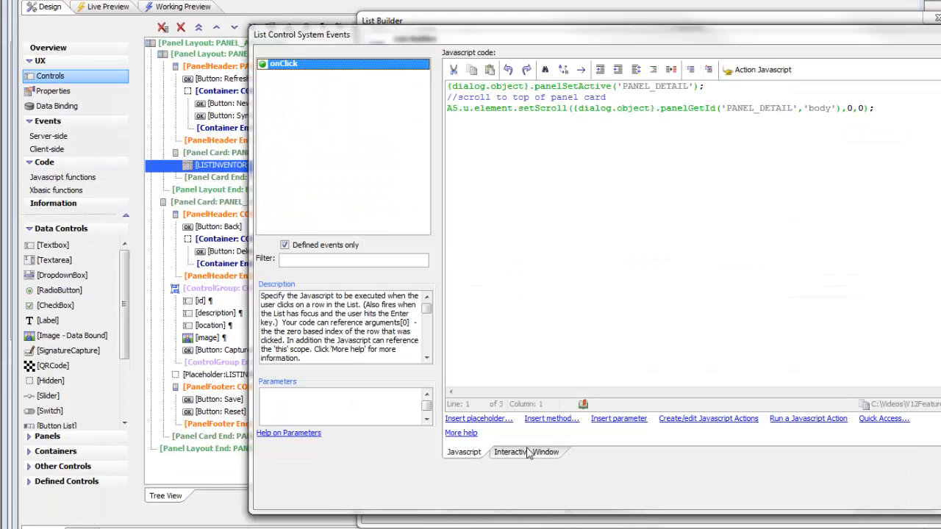
key(Escape)
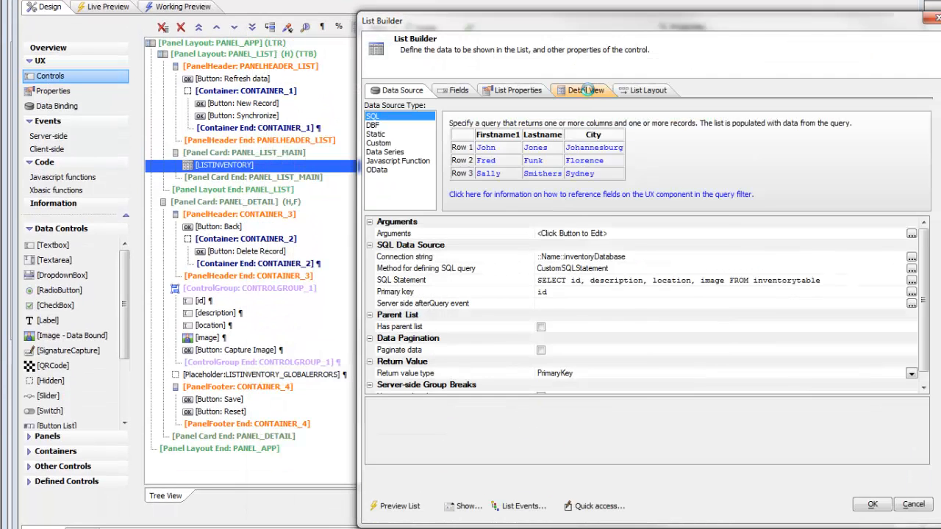
- Review the afterUpdateList and afterDeleteRow client-side event code of the list's detail view, and close both dialogs
click(586, 90)
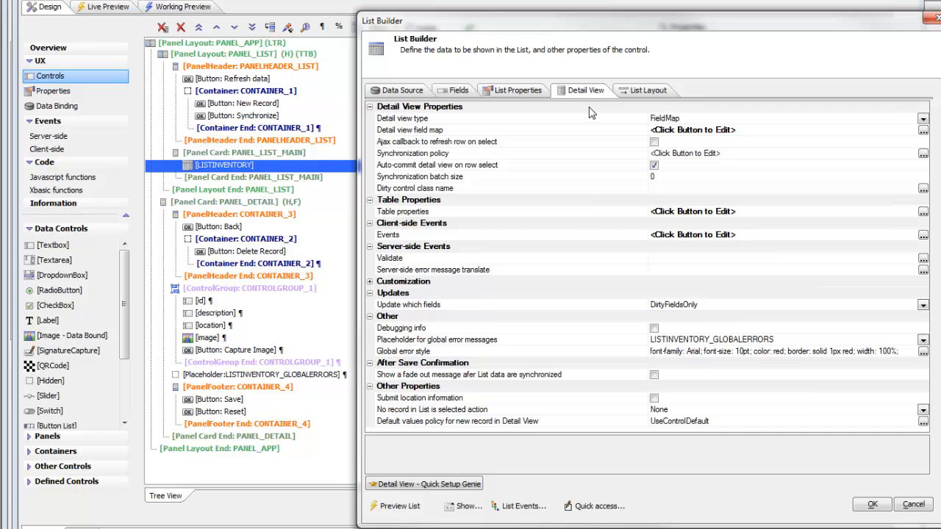
double_click(405, 236)
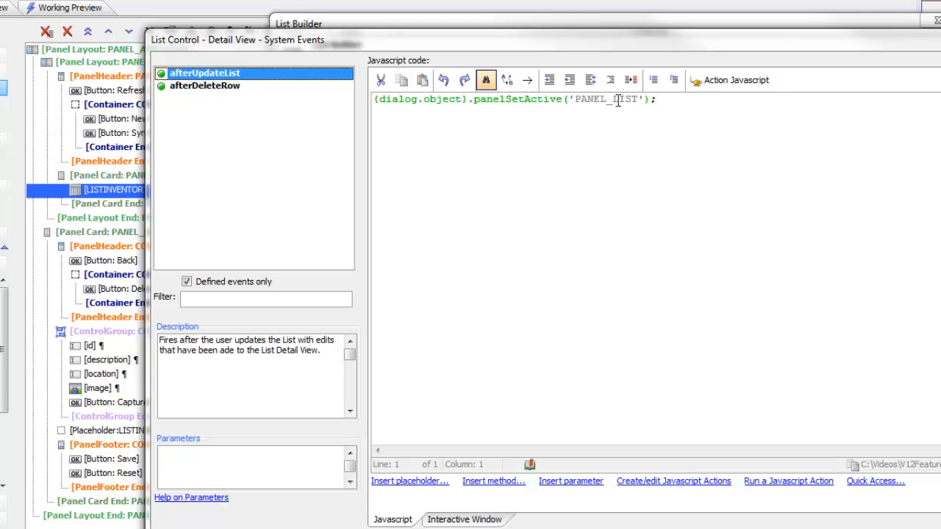
click(221, 88)
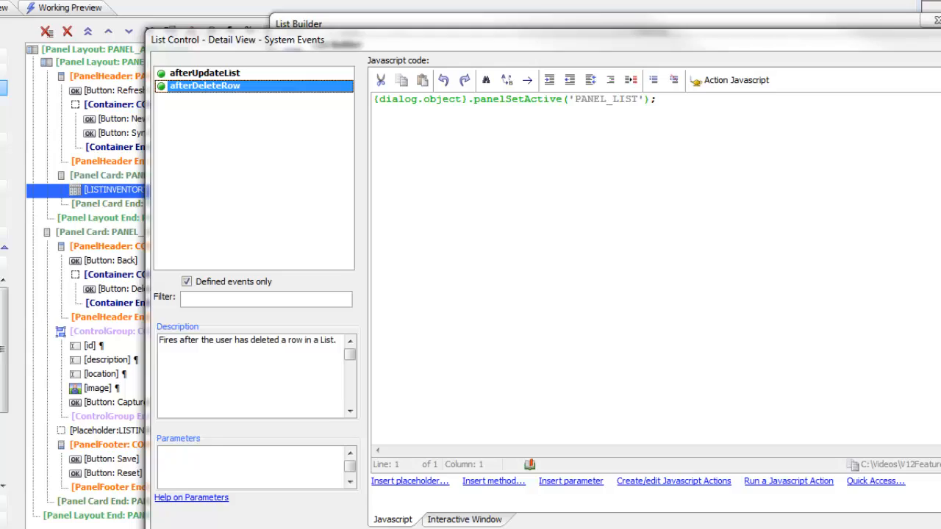
click(416, 523)
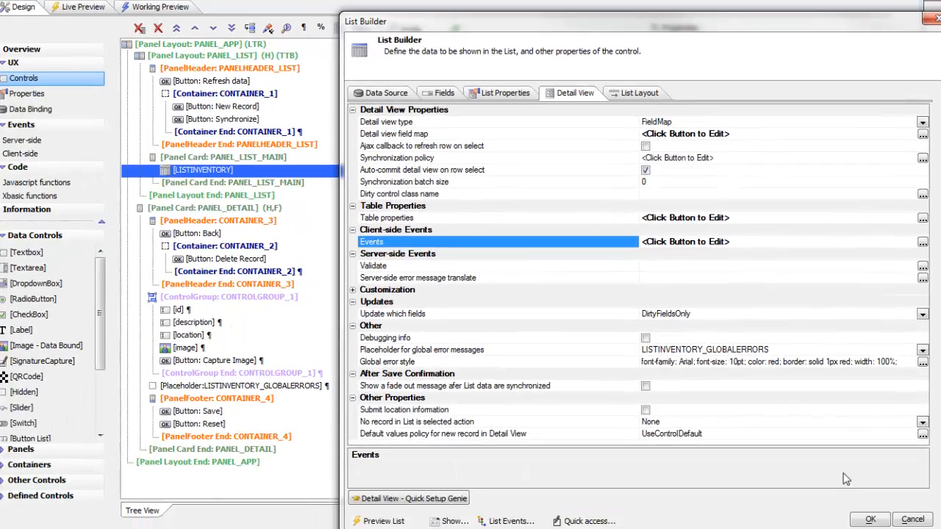
click(870, 518)
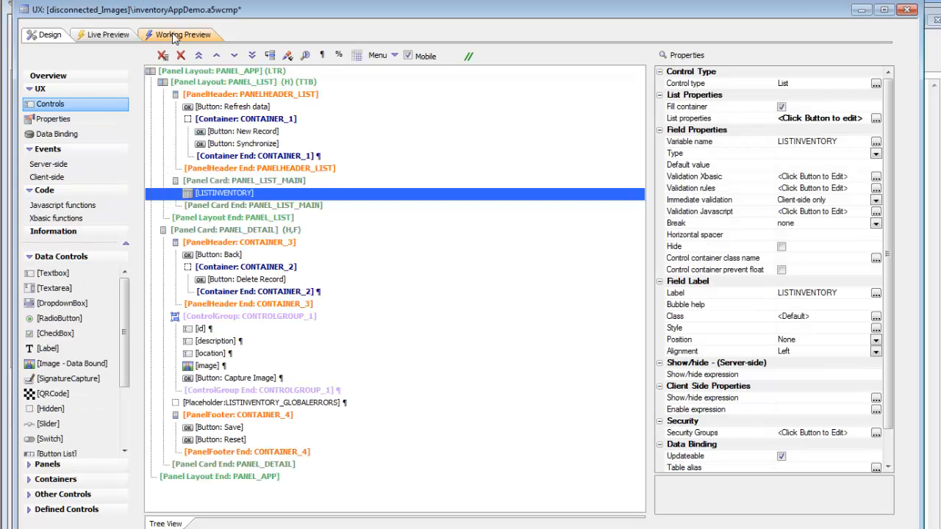
- Check the Headset record's detail form in the working preview and return to the component design
click(174, 36)
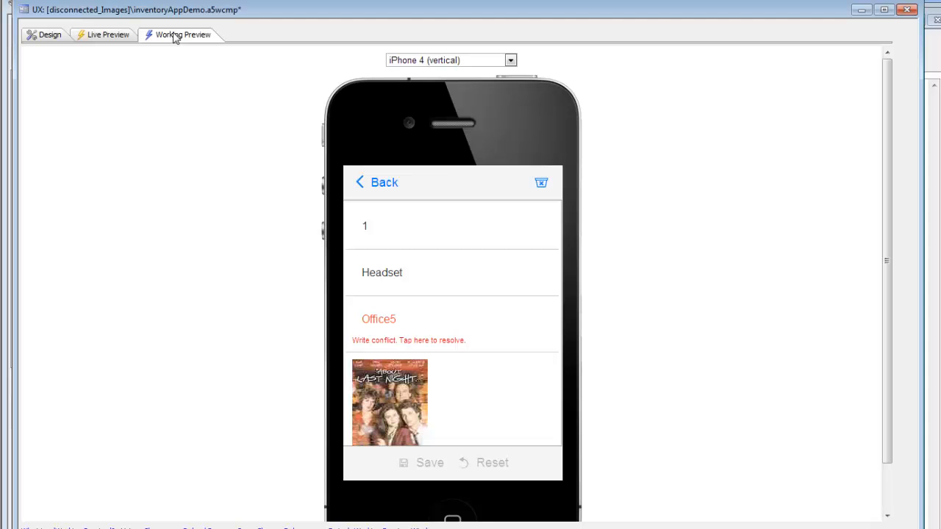
click(45, 37)
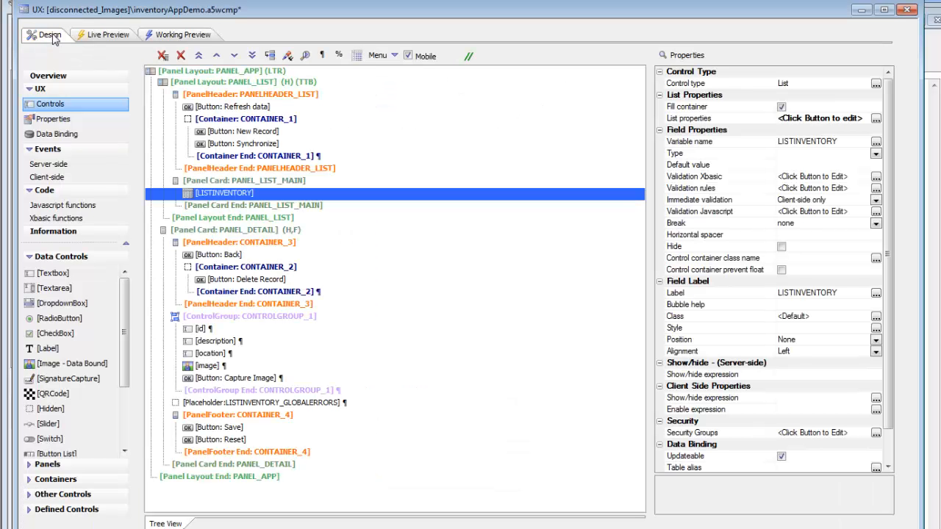